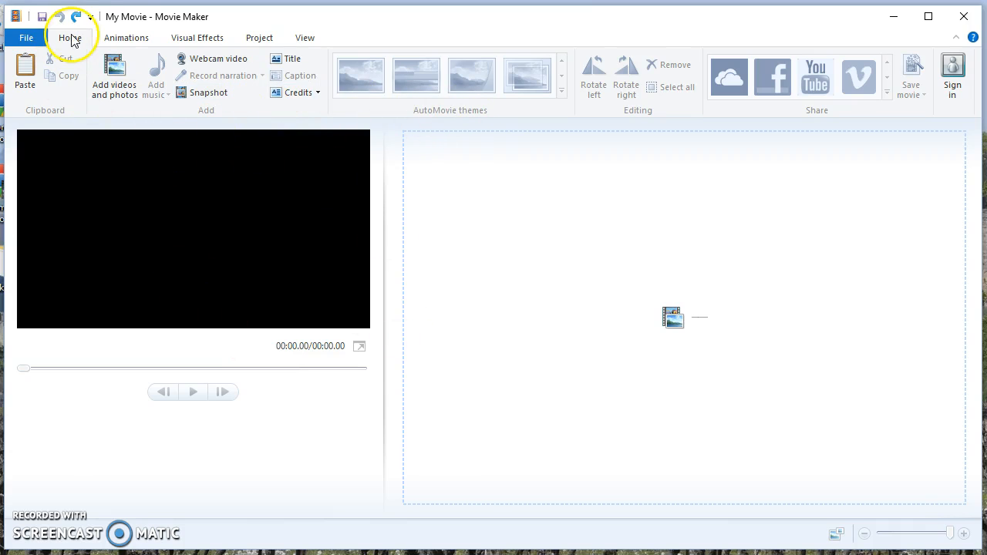
Add the questions MP4 video from the Desktop to the project.
{"action": "left_click", "coordinate": [125, 87]}
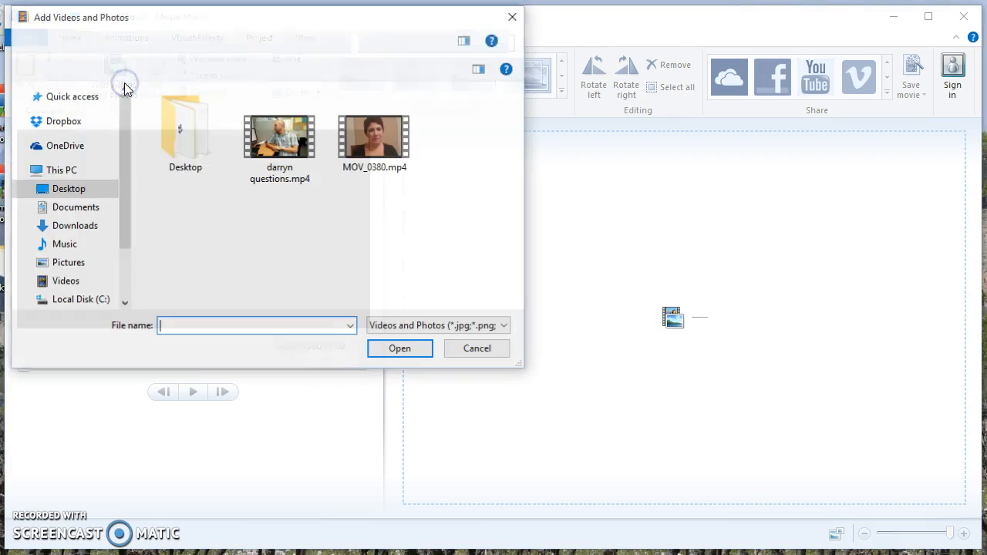
{"action": "left_click", "coordinate": [289, 145]}
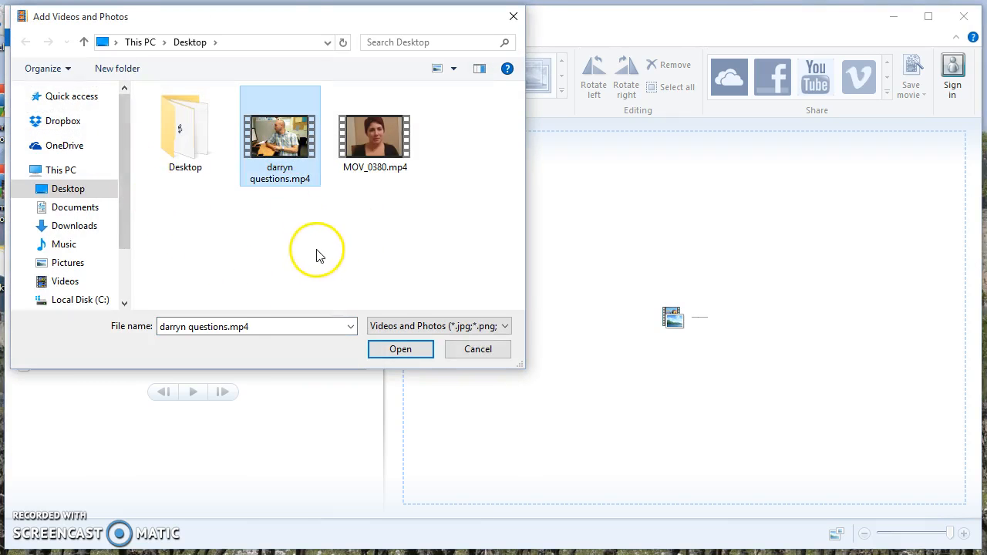
{"action": "left_click", "coordinate": [395, 351]}
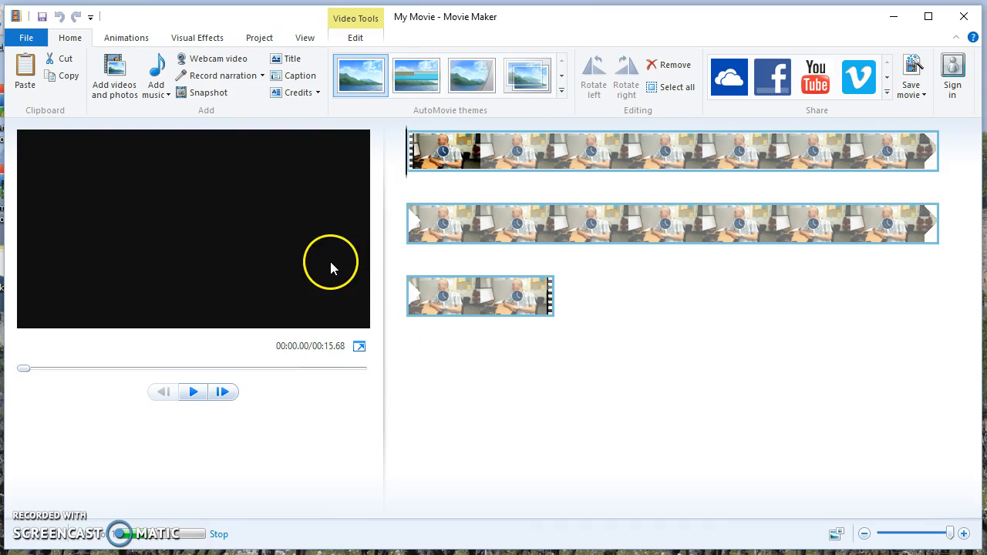
Play the start of the video and split it at 00:02.87, where the first question ends.
{"action": "left_click", "coordinate": [355, 37]}
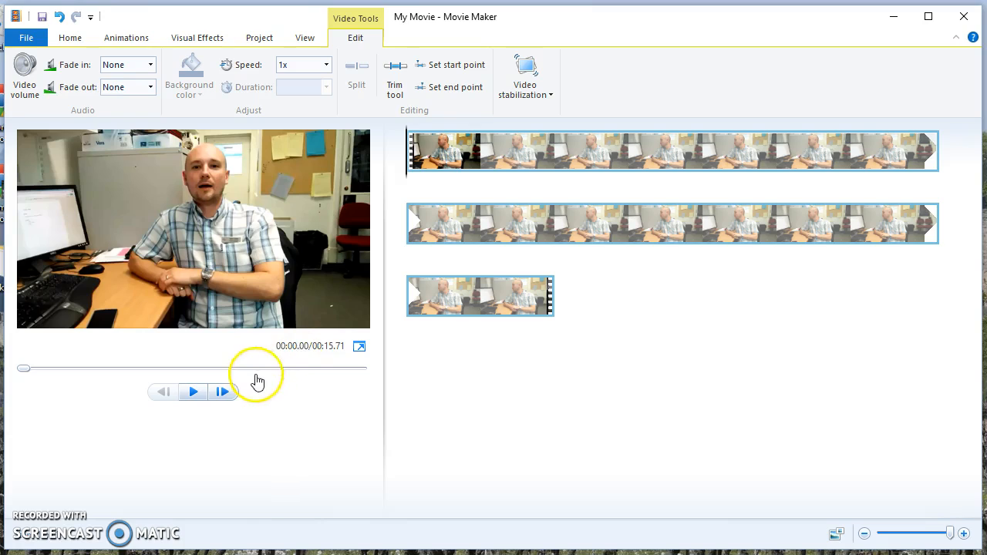
{"action": "left_click", "coordinate": [194, 392]}
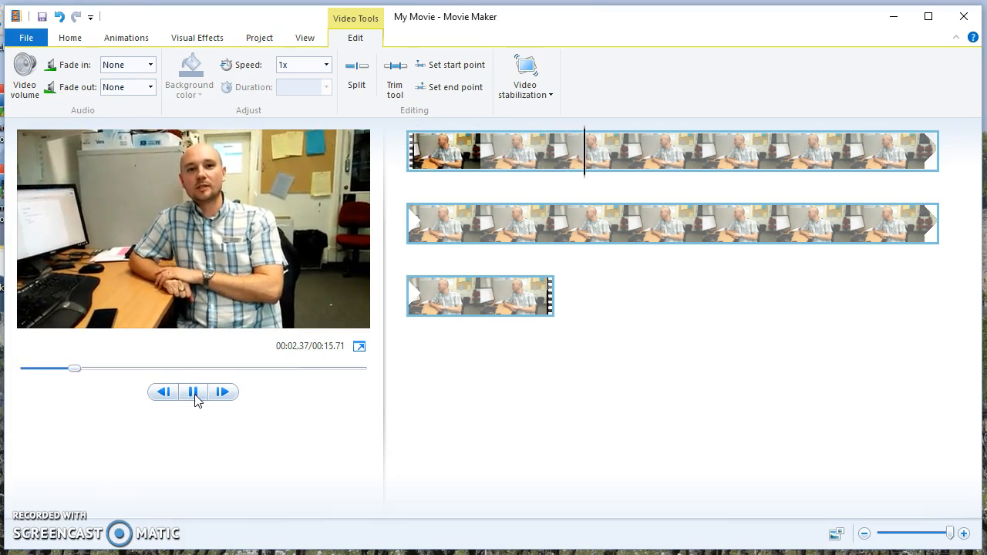
{"action": "left_click", "coordinate": [194, 393]}
{"action": "left_click", "coordinate": [538, 349]}
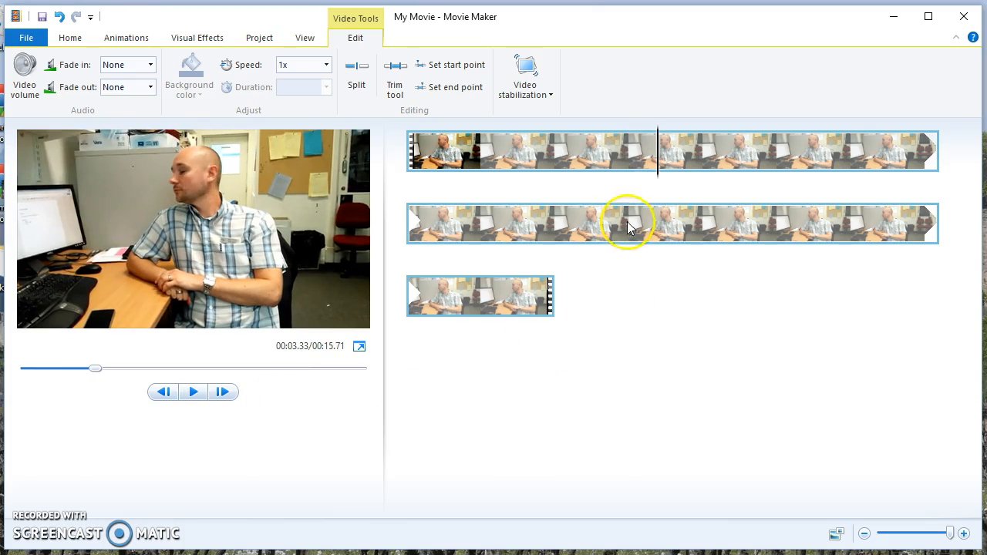
{"action": "left_click_drag", "start_coordinate": [658, 180], "coordinate": [627, 186]}
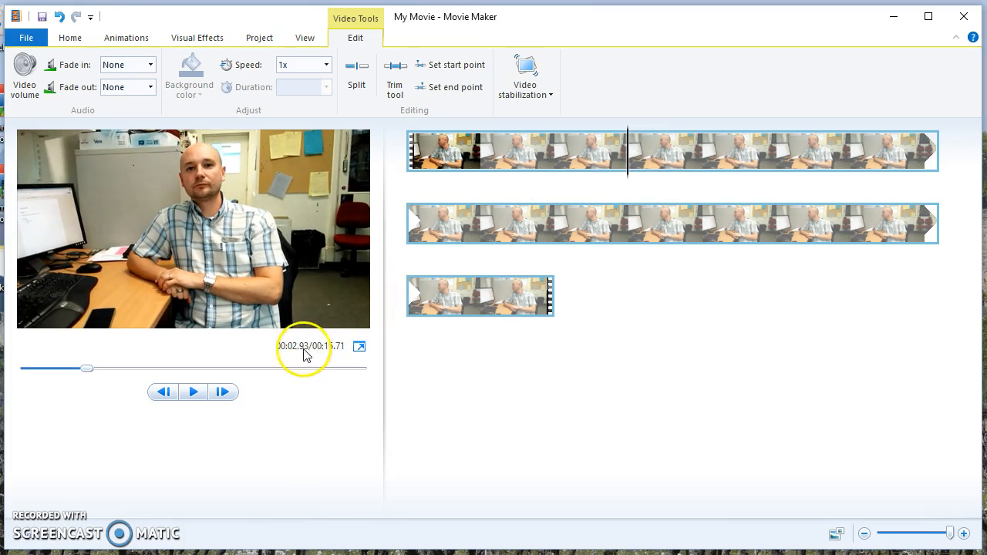
{"action": "left_click_drag", "start_coordinate": [630, 185], "coordinate": [624, 181]}
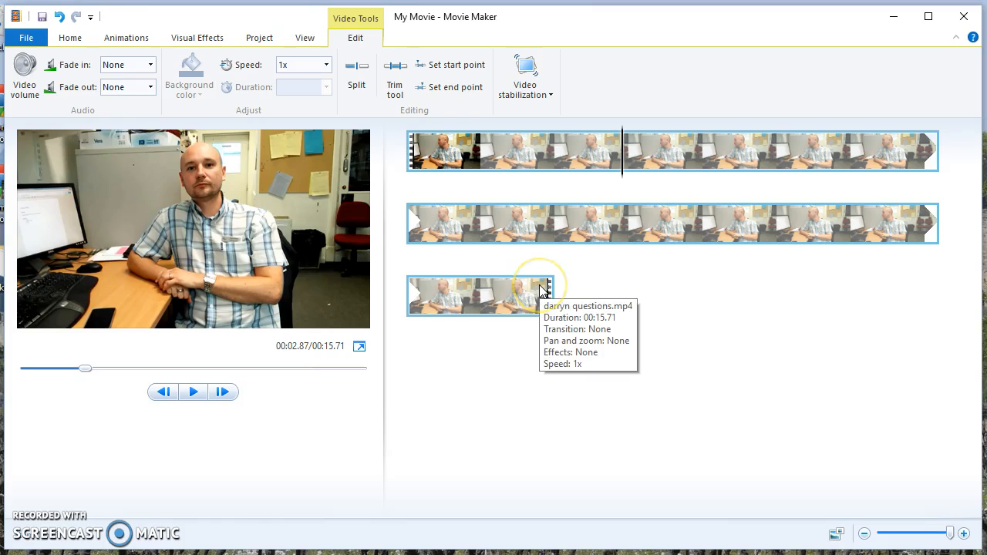
{"action": "left_click", "coordinate": [358, 84]}
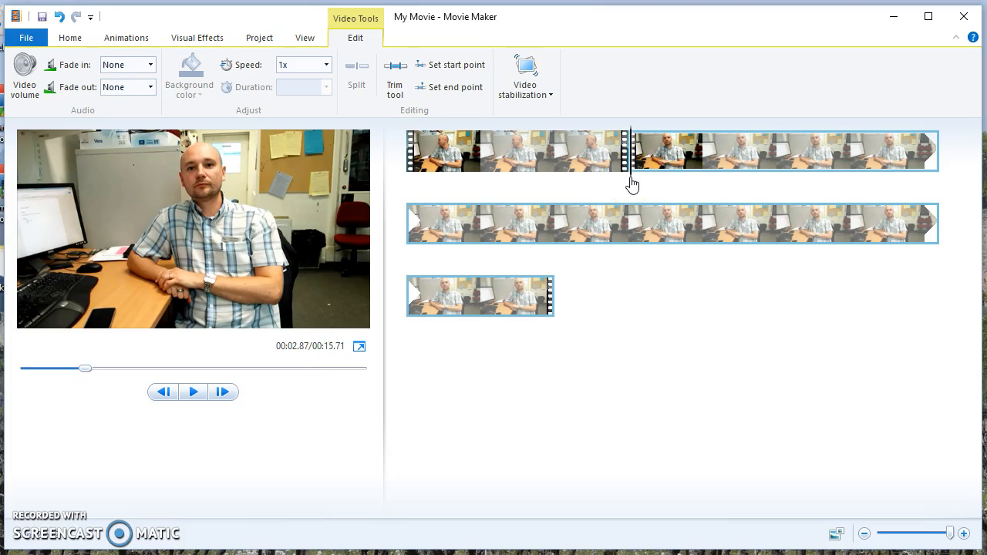
Find where the second question begins and split the video at 00:05.50.
{"action": "left_click_drag", "start_coordinate": [631, 181], "coordinate": [827, 199]}
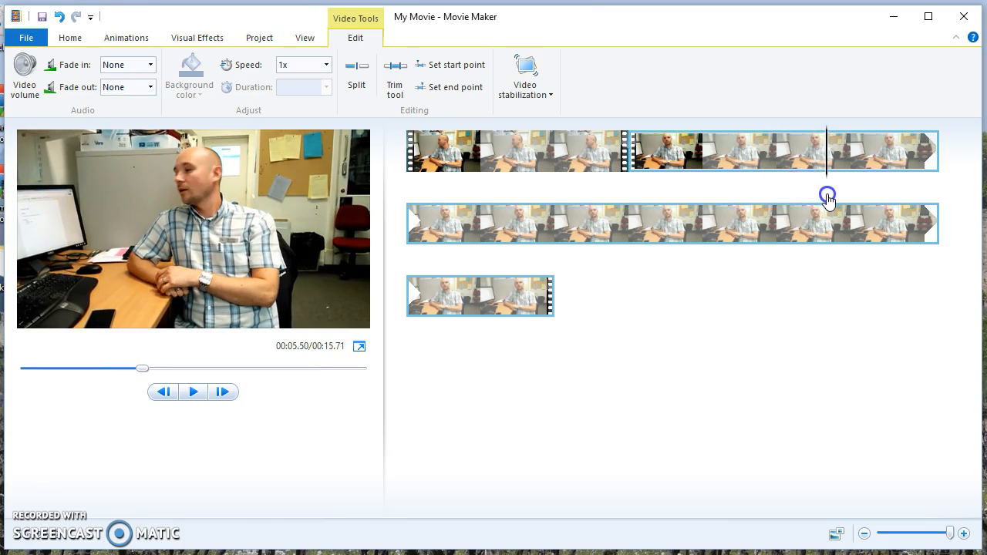
{"action": "left_click", "coordinate": [197, 396]}
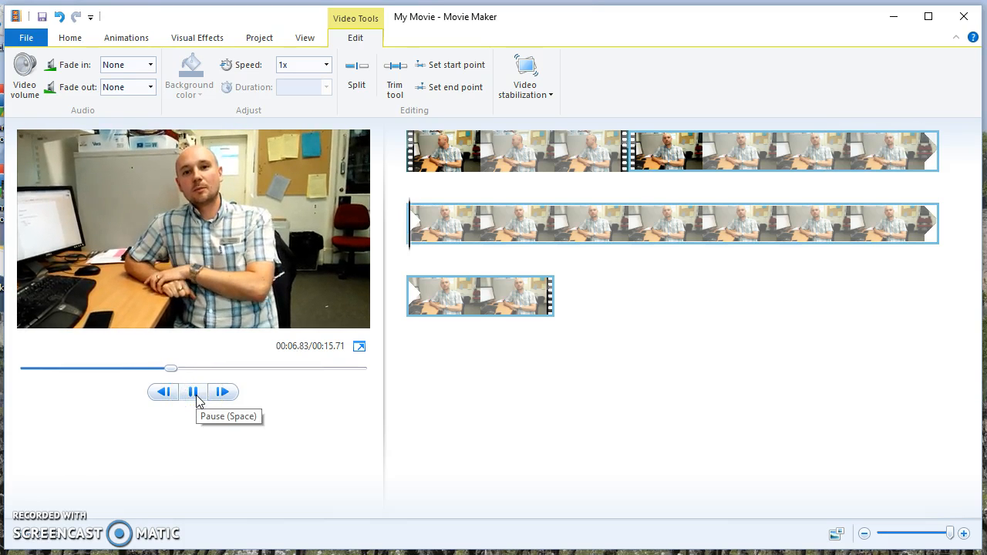
{"action": "left_click", "coordinate": [196, 397]}
{"action": "left_click", "coordinate": [442, 250]}
{"action": "left_click_drag", "start_coordinate": [442, 250], "coordinate": [828, 193]}
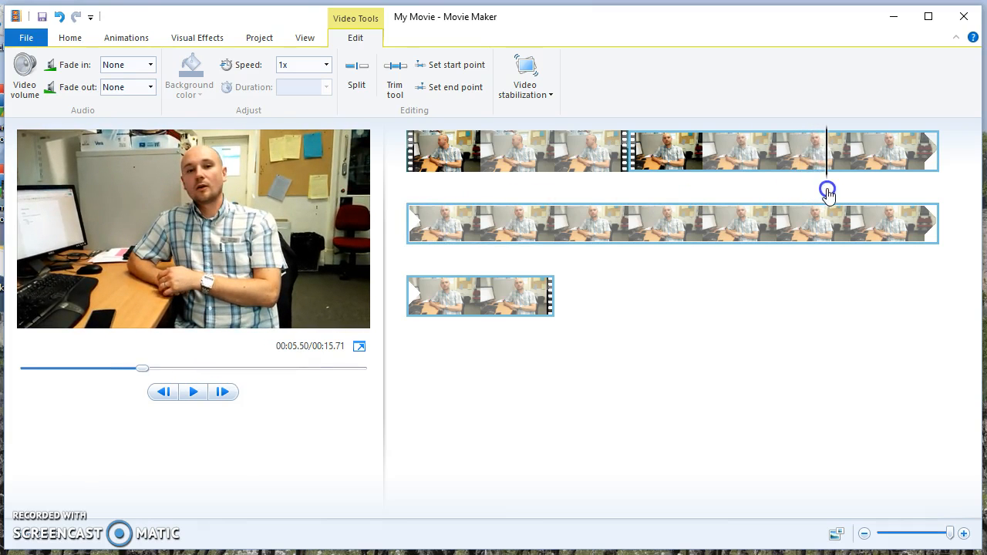
{"action": "left_click", "coordinate": [356, 85]}
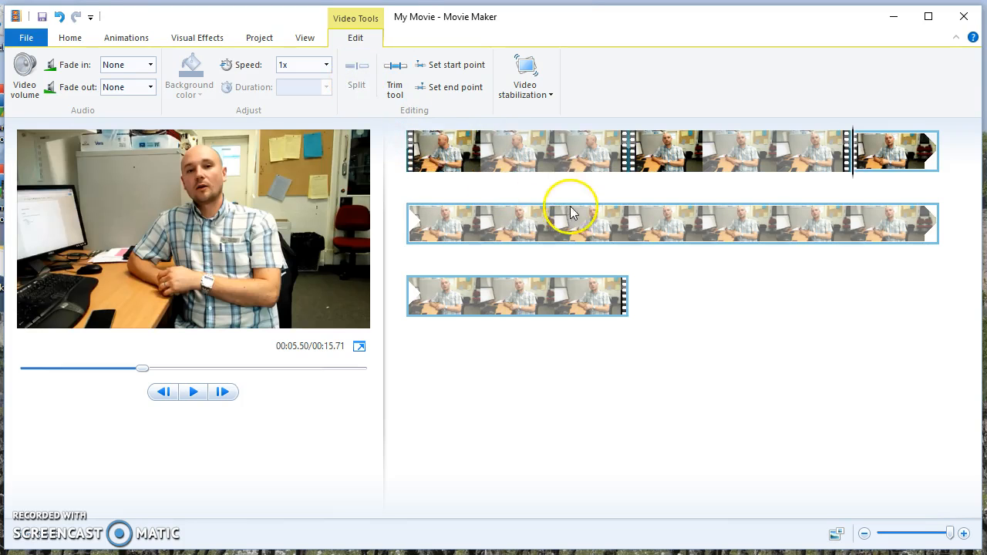
Locate the end of the second question and split the video at 00:09.50.
{"action": "left_click", "coordinate": [746, 181]}
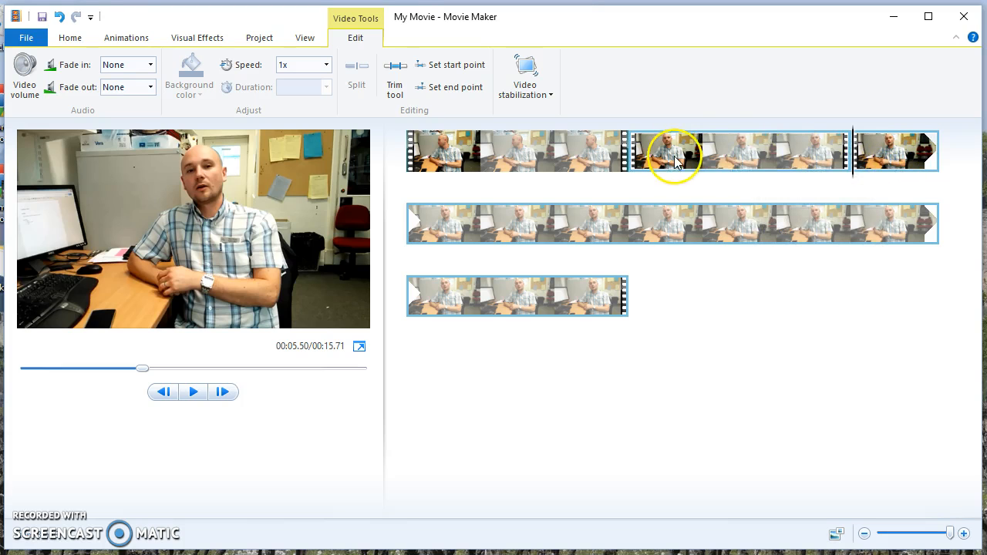
{"action": "left_click", "coordinate": [485, 159]}
{"action": "left_click_drag", "start_coordinate": [486, 177], "coordinate": [893, 182]}
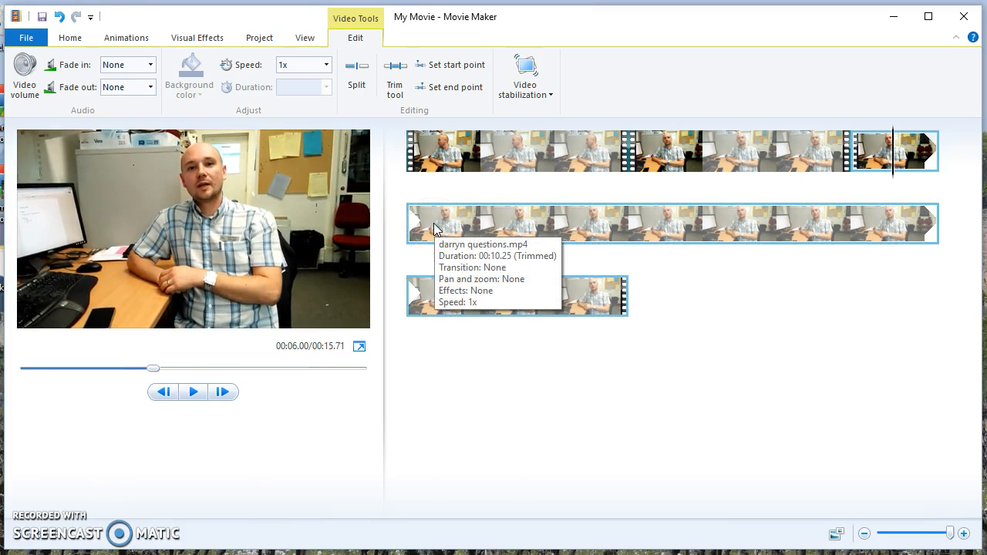
{"action": "left_click", "coordinate": [410, 229]}
{"action": "left_click_drag", "start_coordinate": [411, 257], "coordinate": [653, 266]}
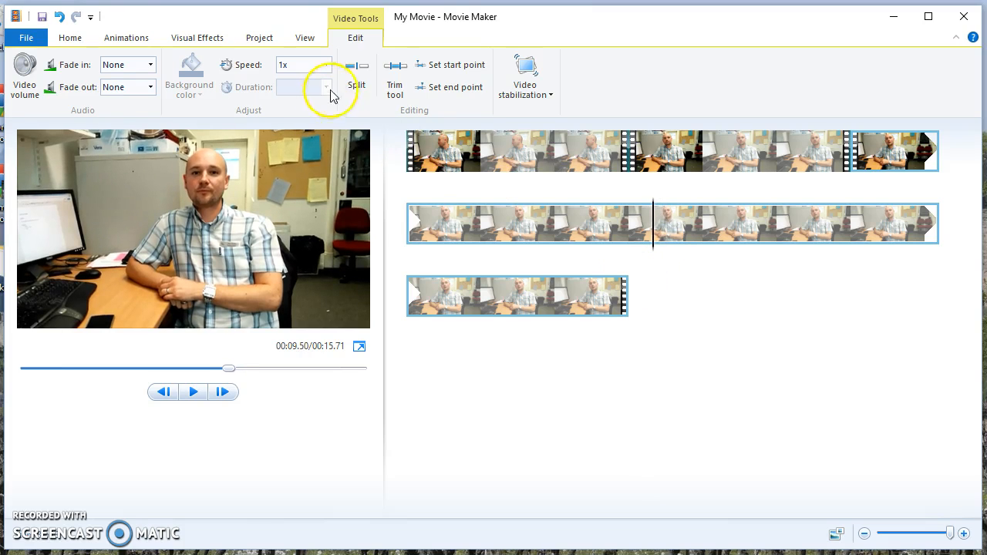
{"action": "left_click", "coordinate": [352, 73]}
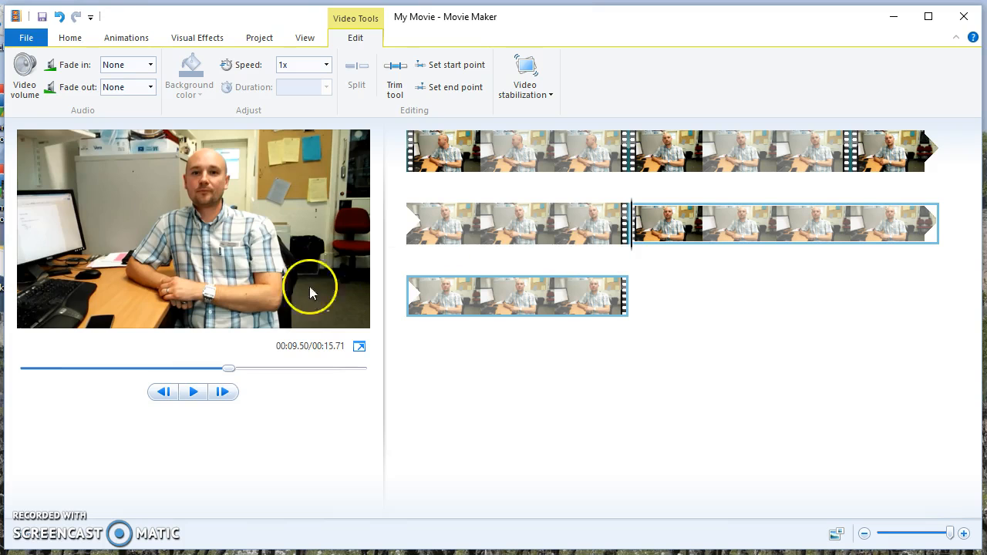
Preview the pause after the second question and split the video at 00:11.77, where the third question starts.
{"action": "left_click", "coordinate": [193, 392]}
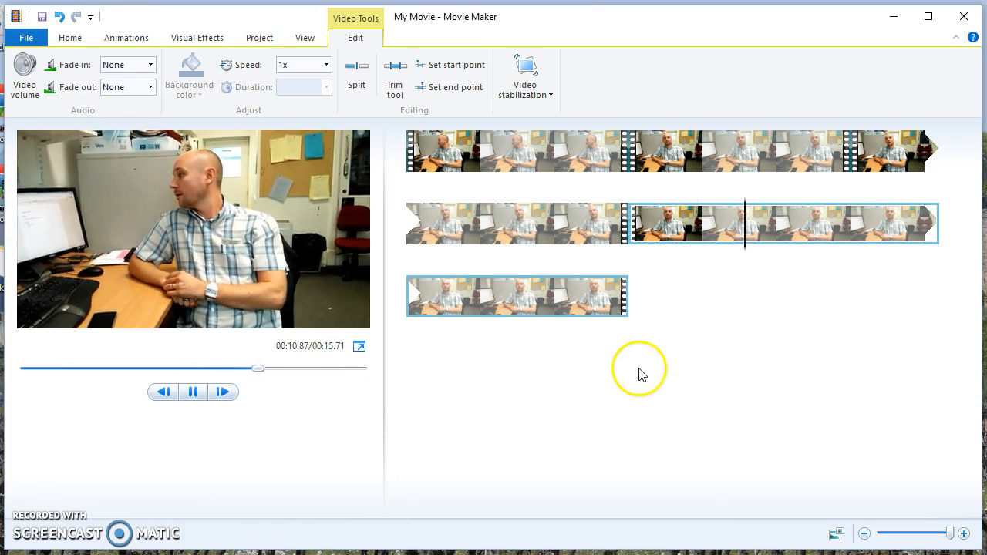
{"action": "left_click", "coordinate": [194, 392]}
{"action": "left_click_drag", "start_coordinate": [411, 320], "coordinate": [818, 261]}
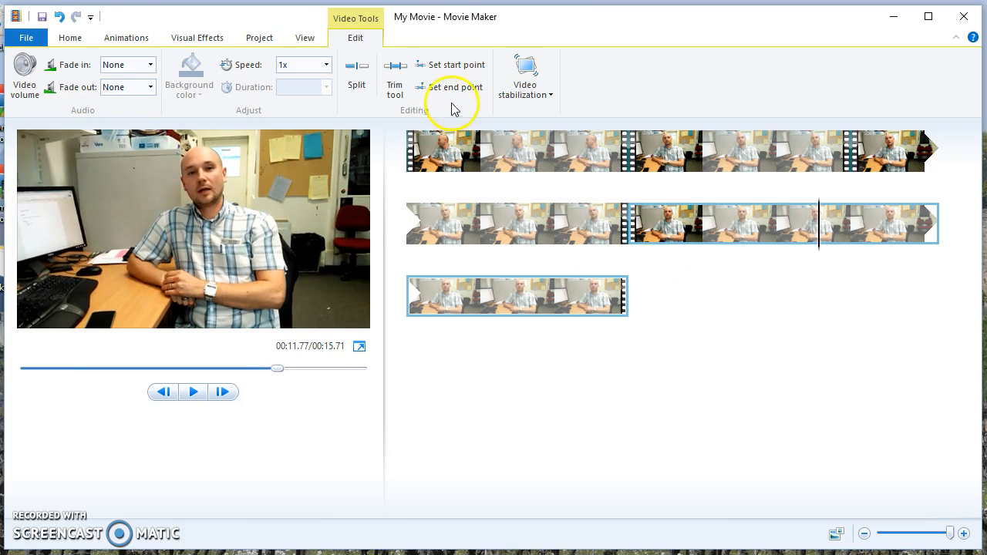
{"action": "left_click", "coordinate": [357, 81]}
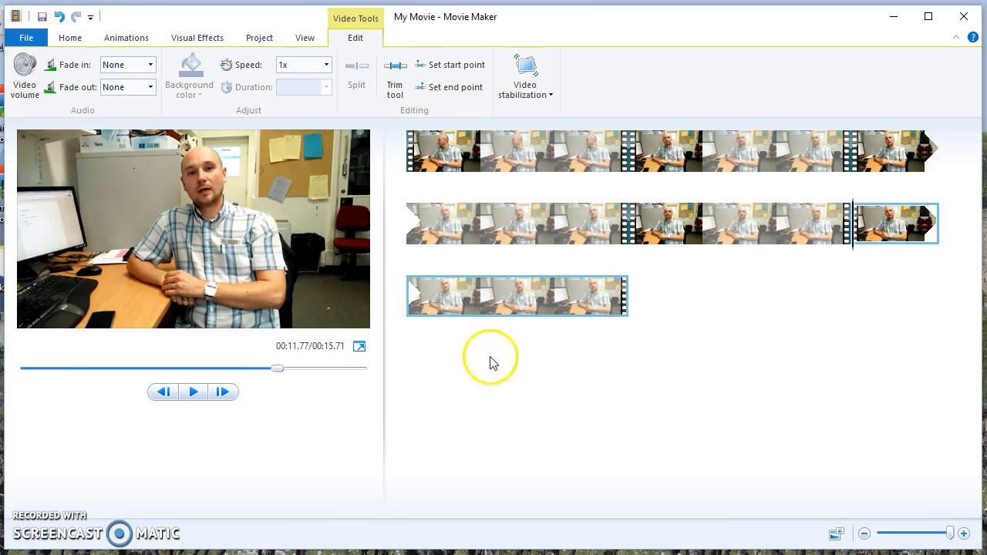
Move to the end of the third question and split the video at 00:15.30.
{"action": "left_click", "coordinate": [505, 298]}
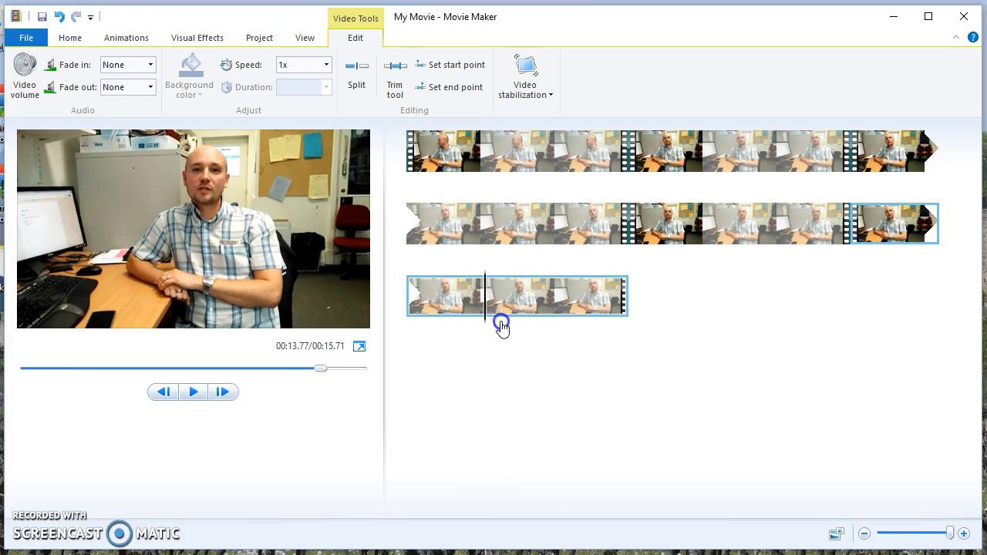
{"action": "left_click", "coordinate": [507, 324]}
{"action": "left_click_drag", "start_coordinate": [508, 328], "coordinate": [598, 334]}
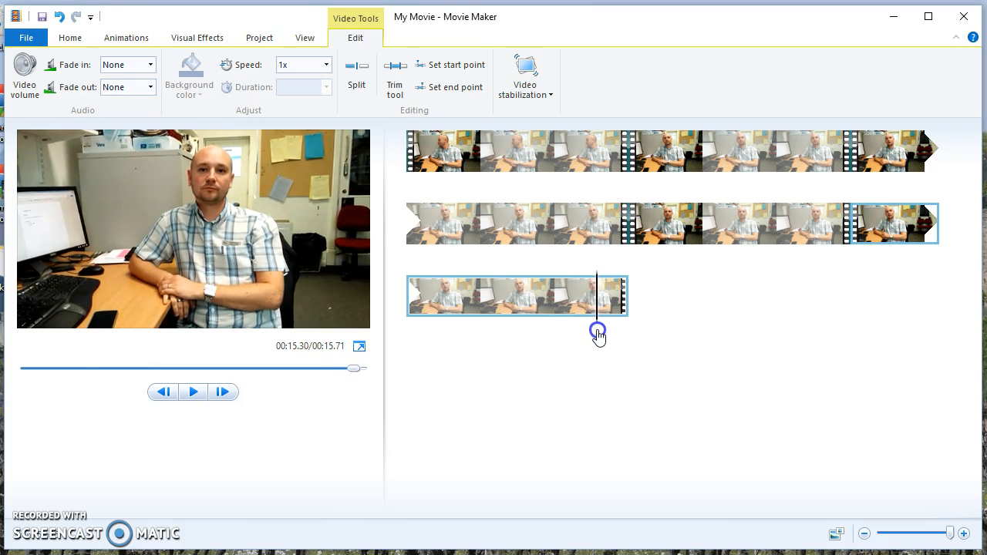
{"action": "left_click", "coordinate": [354, 81]}
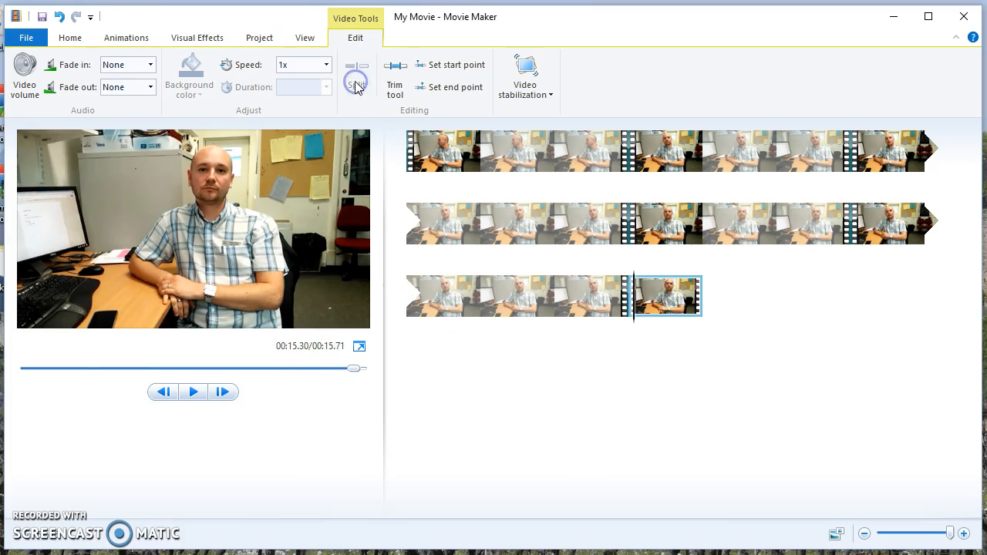
Delete the pause clip between the first and second questions from the timeline.
{"action": "left_click", "coordinate": [452, 149]}
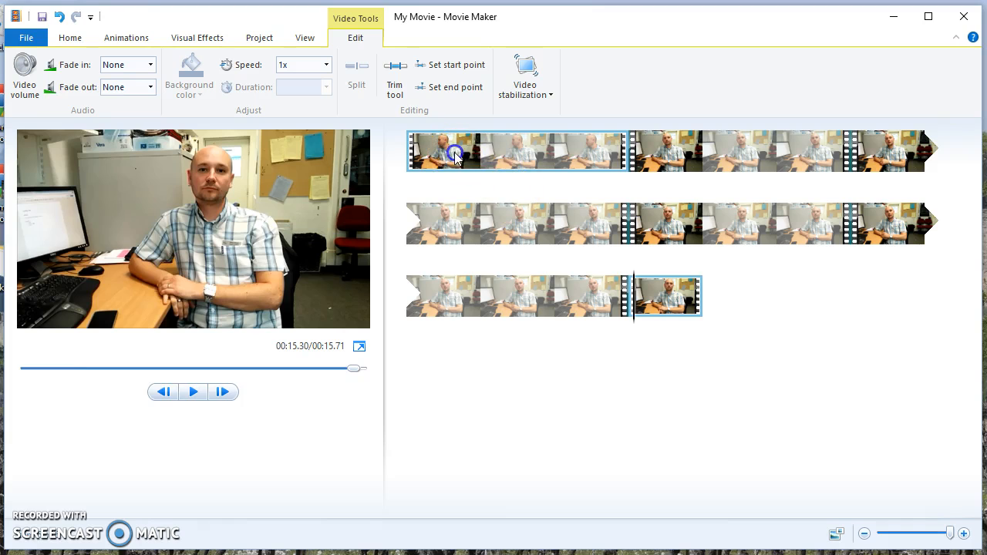
{"action": "left_click", "coordinate": [706, 162]}
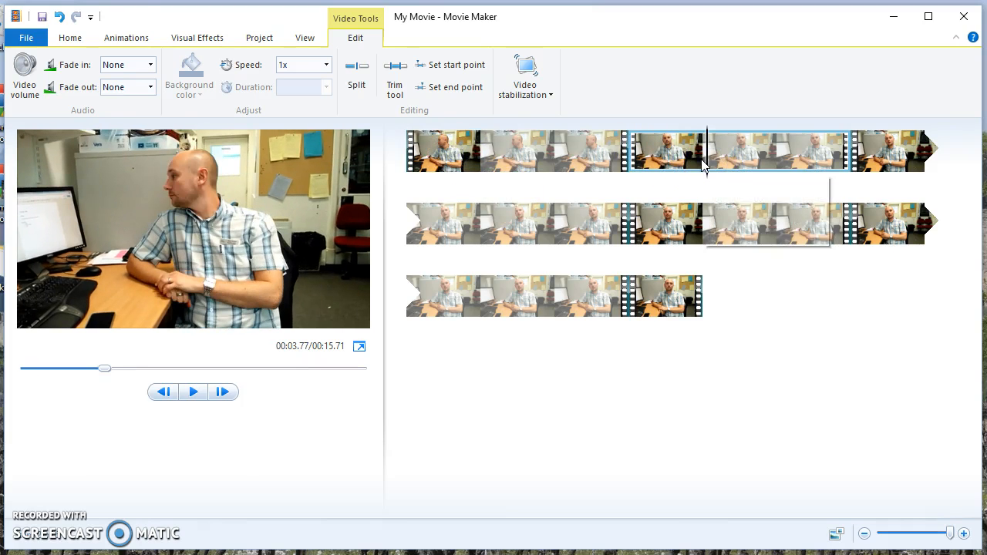
{"action": "left_click", "coordinate": [569, 151]}
{"action": "left_click", "coordinate": [736, 153]}
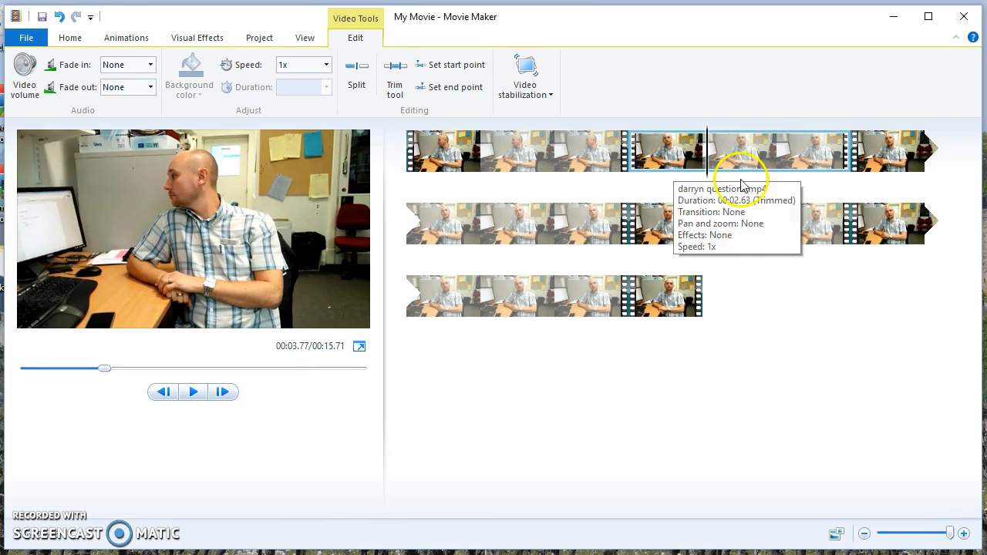
{"action": "key", "text": "Delete"}
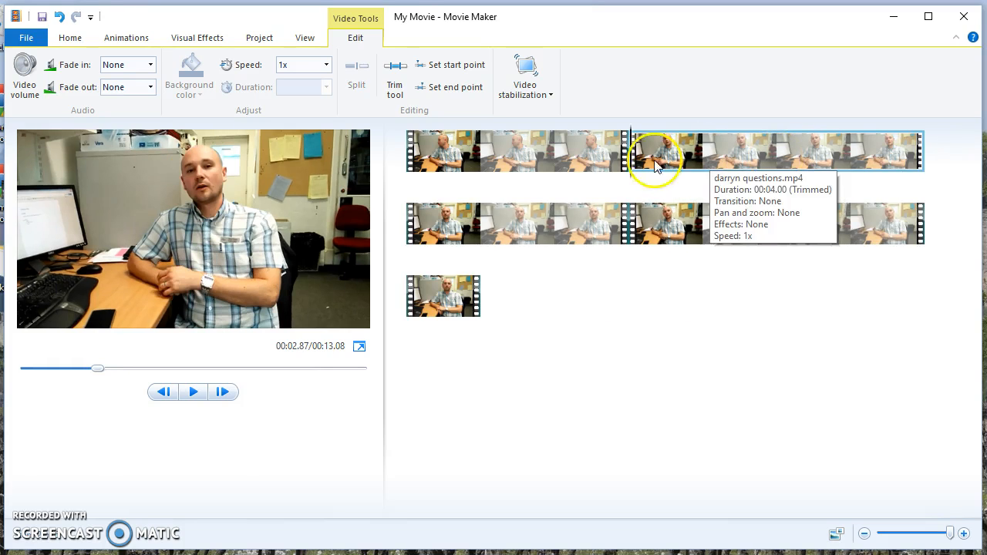
Check playback across the first cut, and delete the pause clip after the second question and the short leftover clip at the end.
{"action": "left_click", "coordinate": [452, 157]}
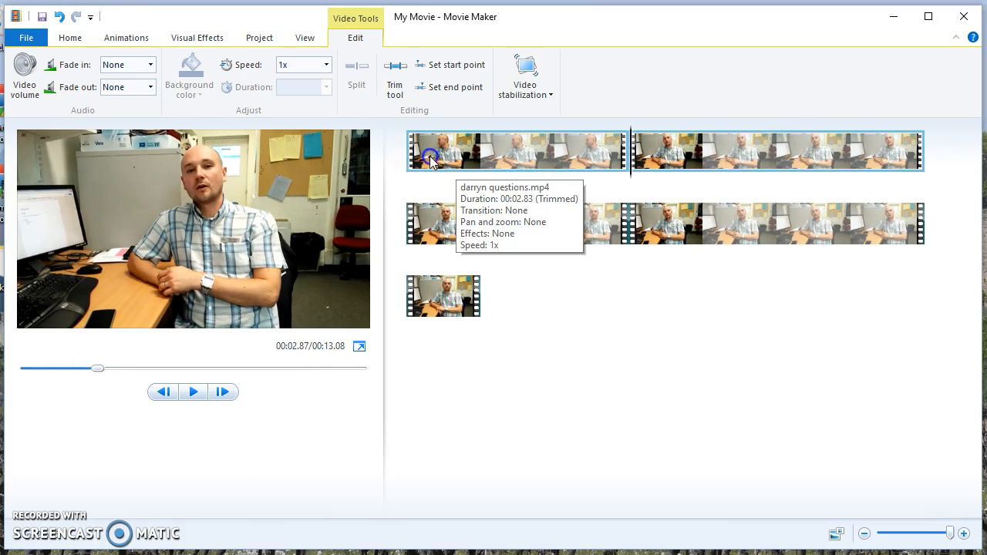
{"action": "left_click", "coordinate": [192, 391]}
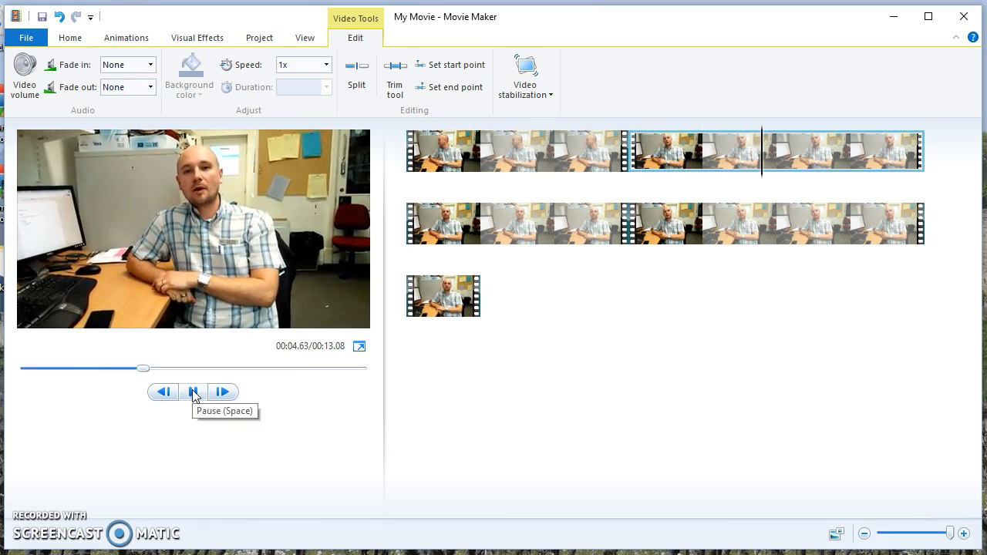
{"action": "left_click", "coordinate": [193, 392]}
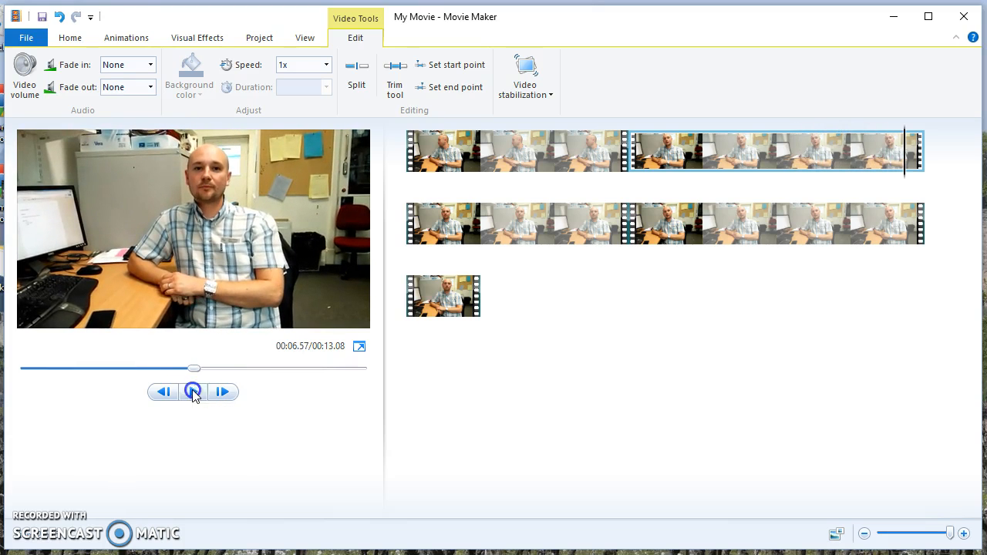
{"action": "left_click", "coordinate": [461, 222]}
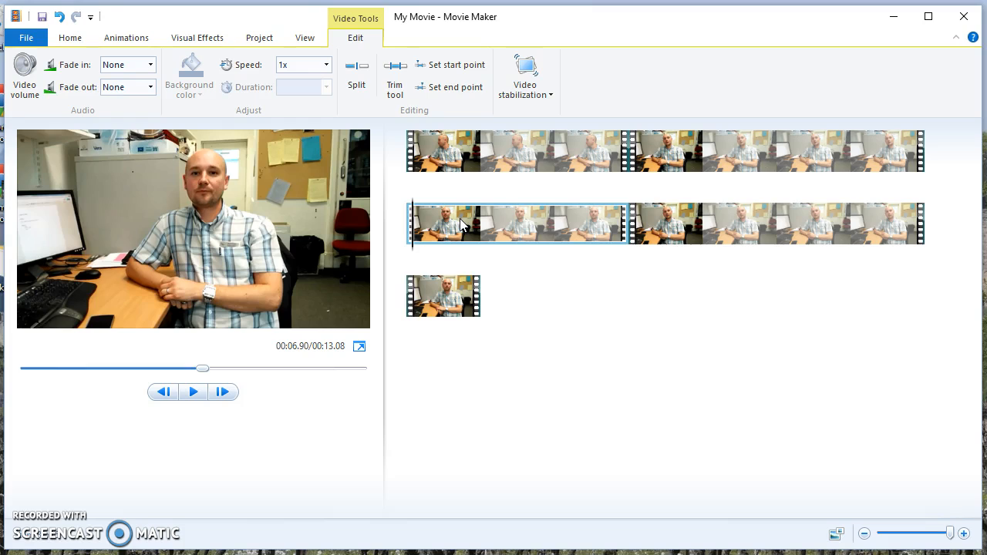
{"action": "key", "text": "Delete"}
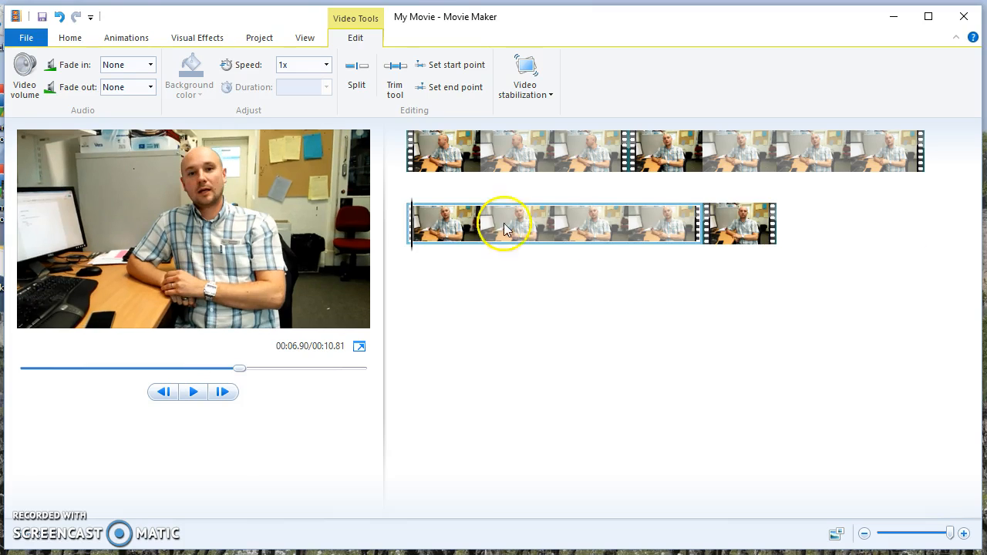
{"action": "left_click", "coordinate": [751, 224]}
{"action": "key", "text": "Delete"}
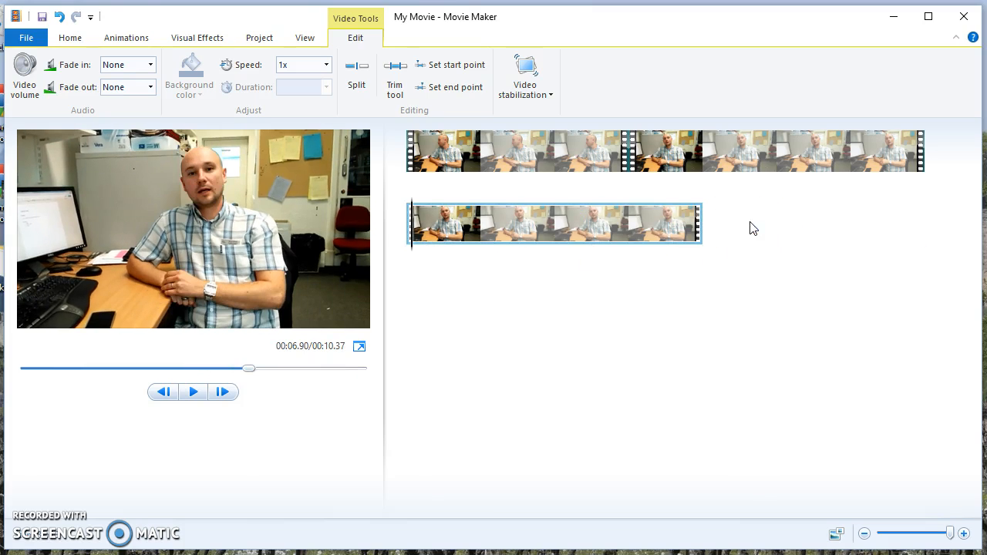